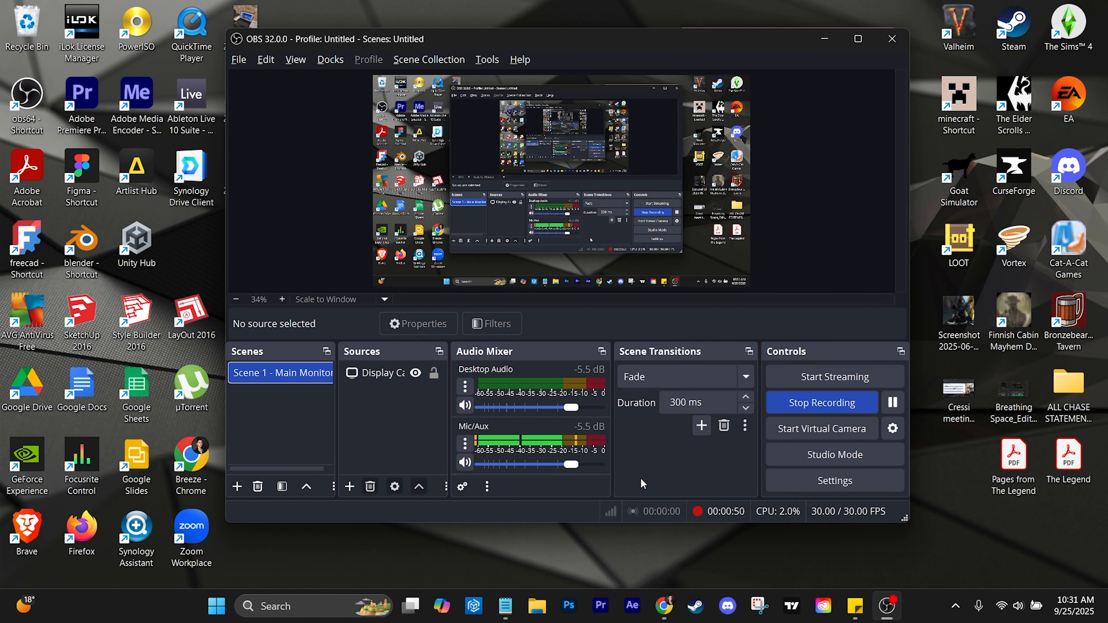
Step: Open the settings and review the Recording output options, including recording path, format, encoders and audio track
click(849, 482)
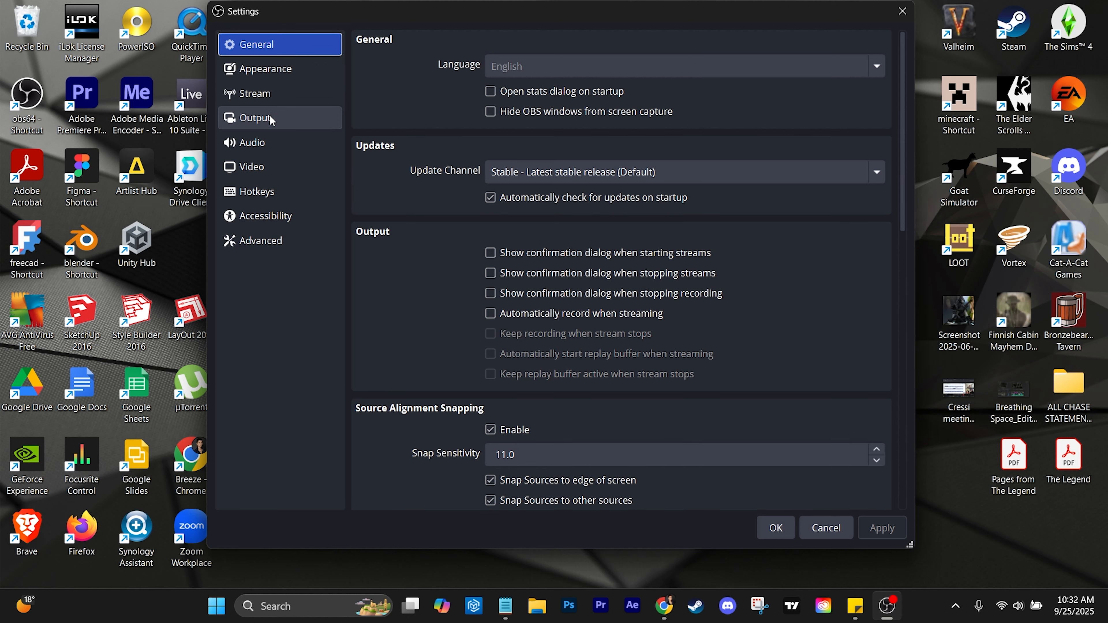
click(283, 124)
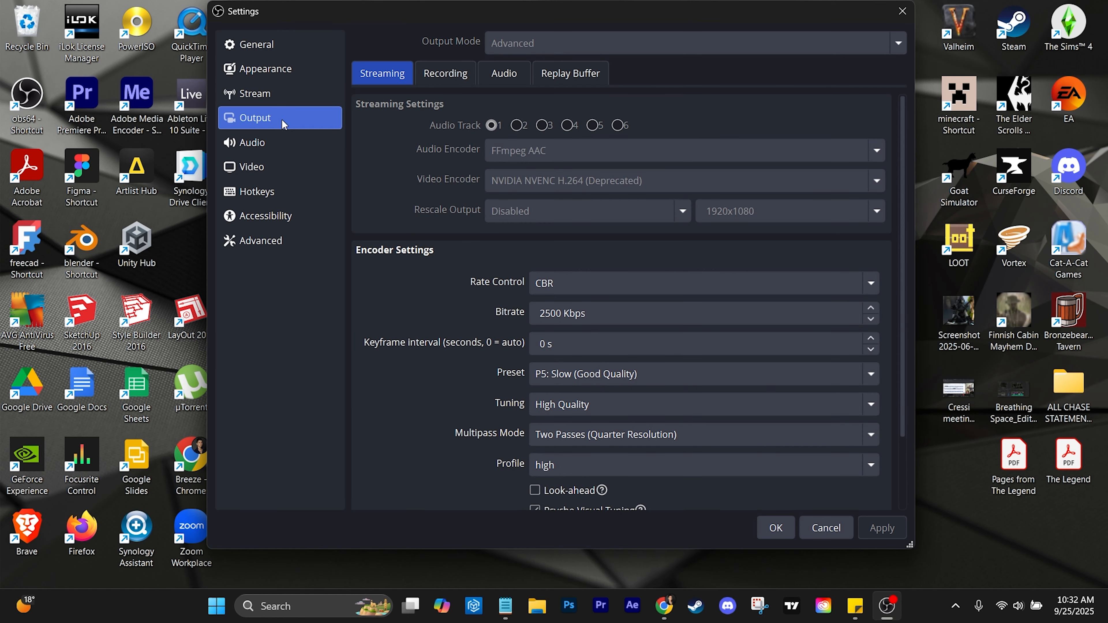
click(444, 73)
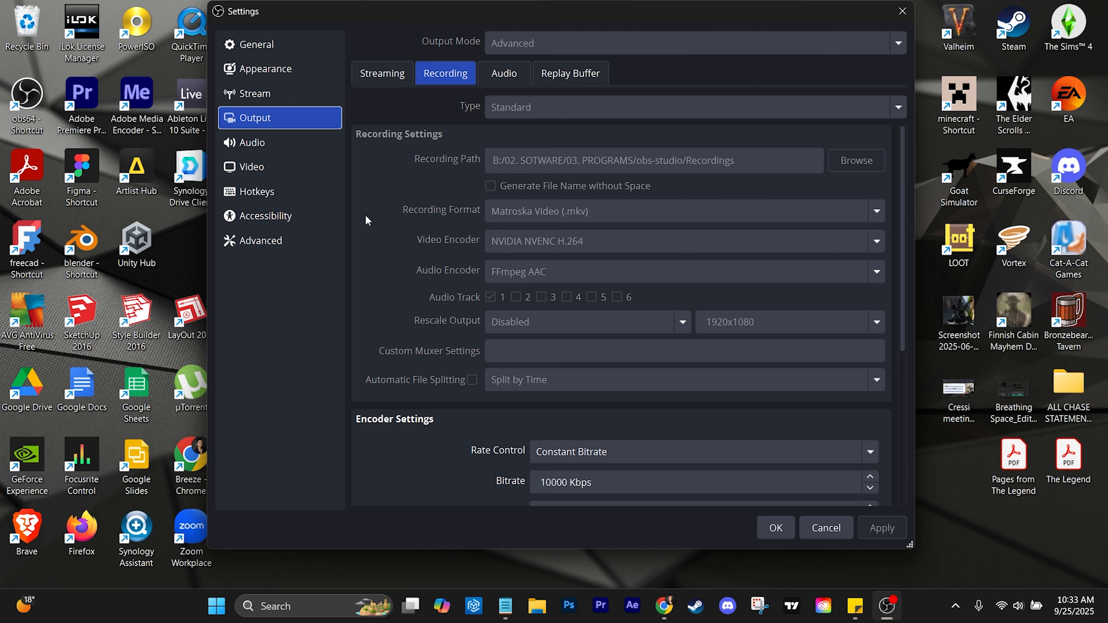
click(505, 605)
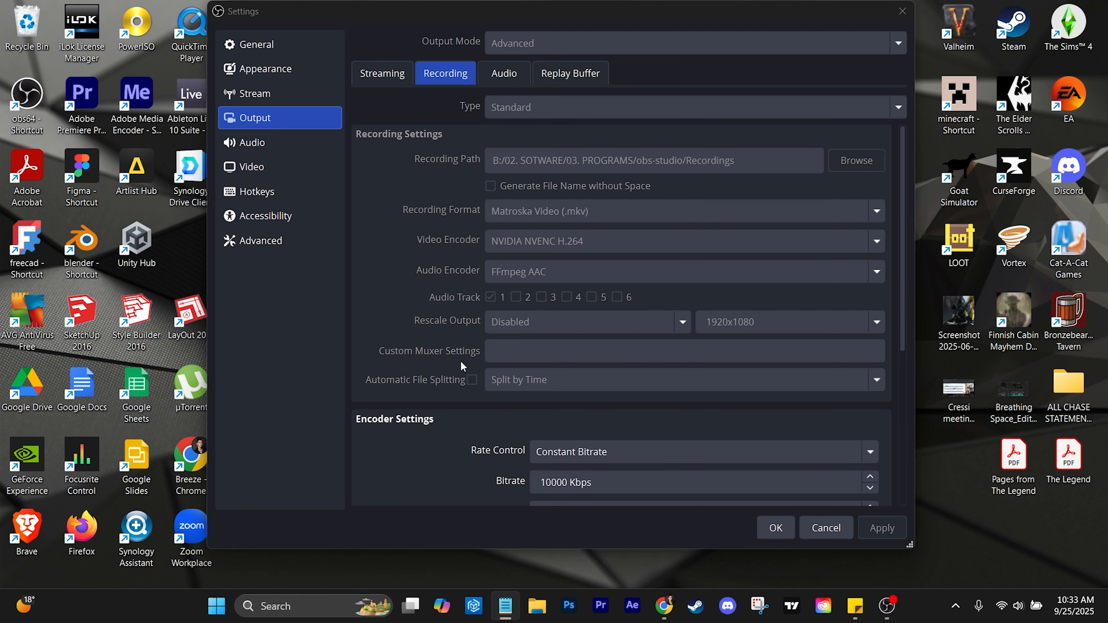
Step: Examine the recording encoder settings, including the available Multipass Mode options, Look-ahead and B-Frames
scroll(420, 422, down, 6)
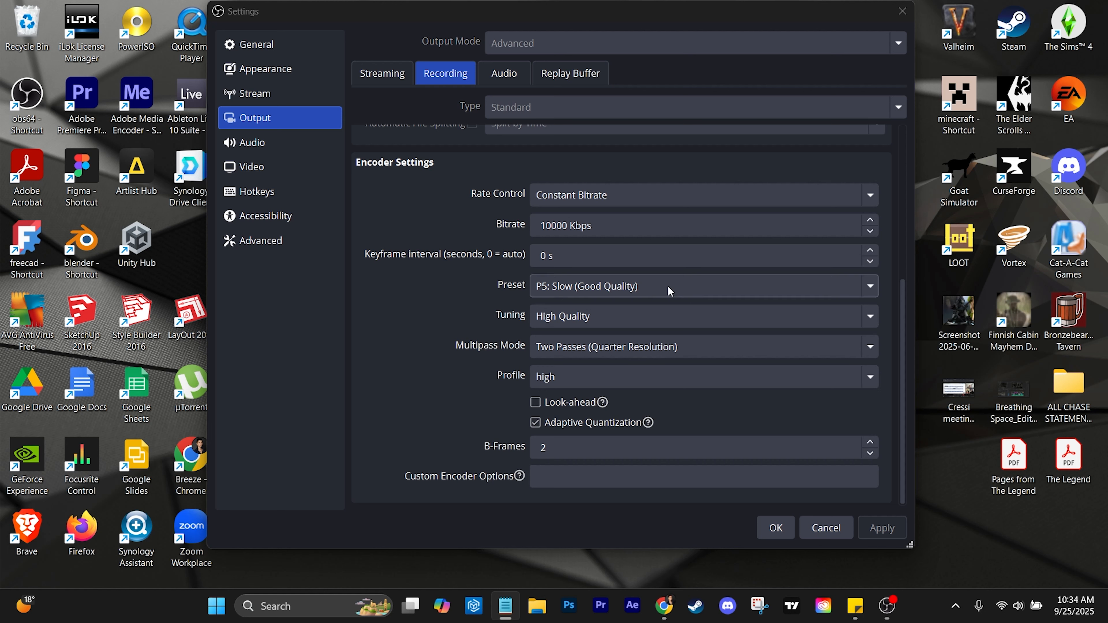
click(878, 349)
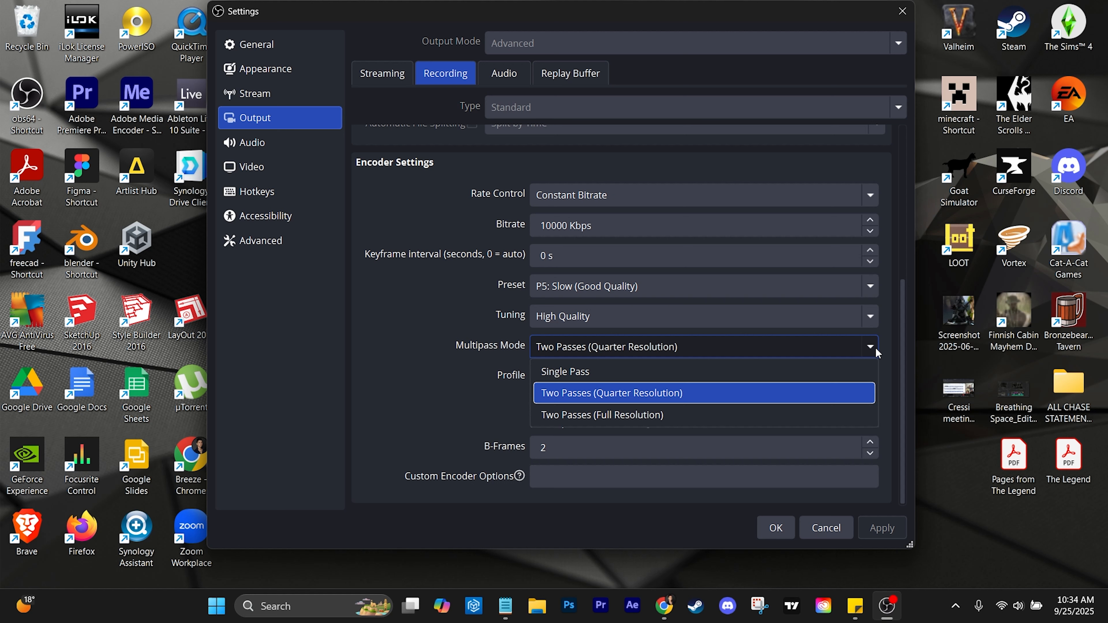
click(878, 351)
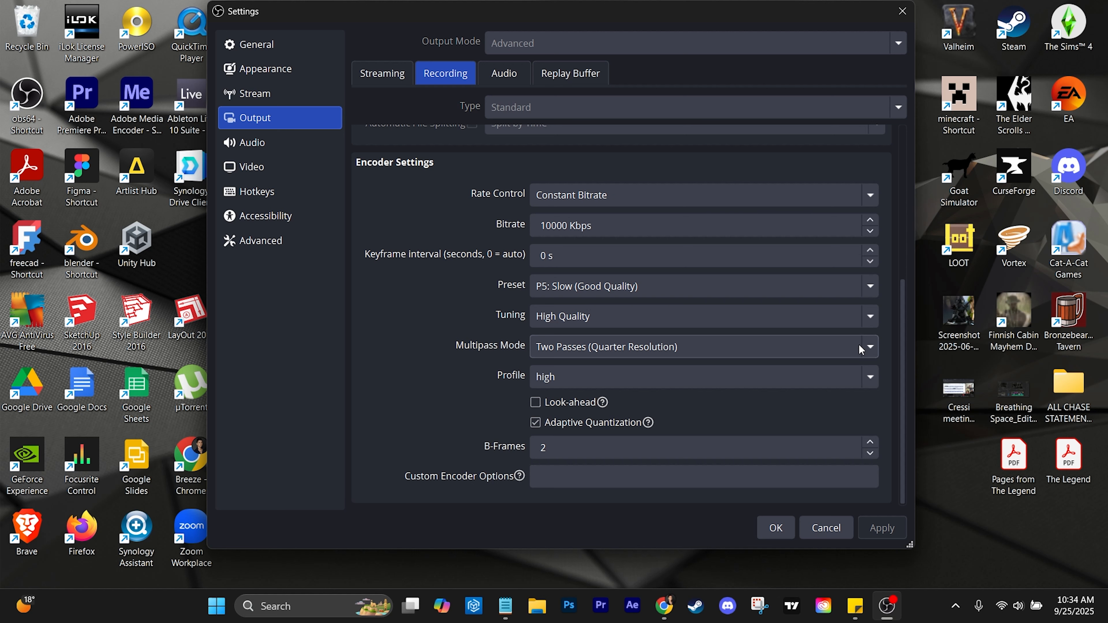
click(869, 346)
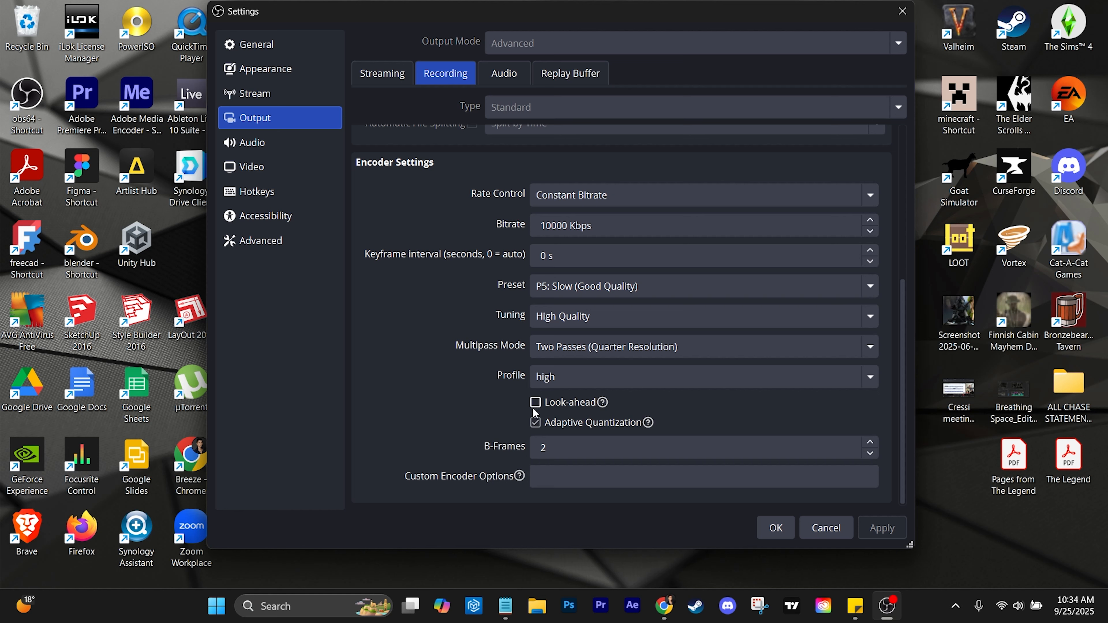
mouse_move(533, 403)
click(550, 449)
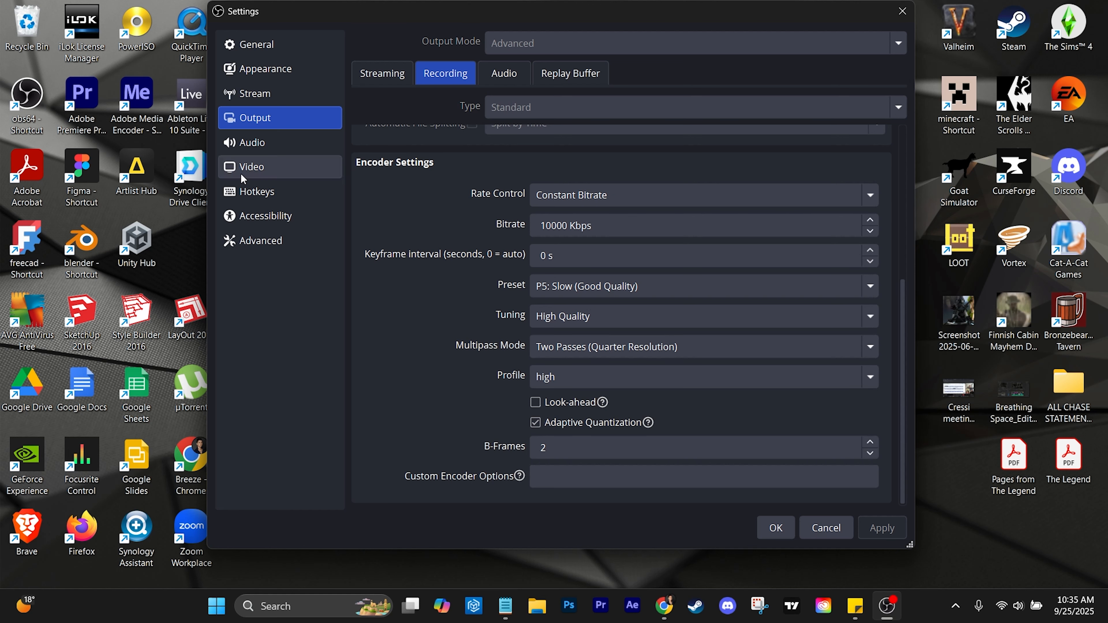
Step: Review the global audio devices and the video resolution and FPS settings, and close the settings
click(282, 137)
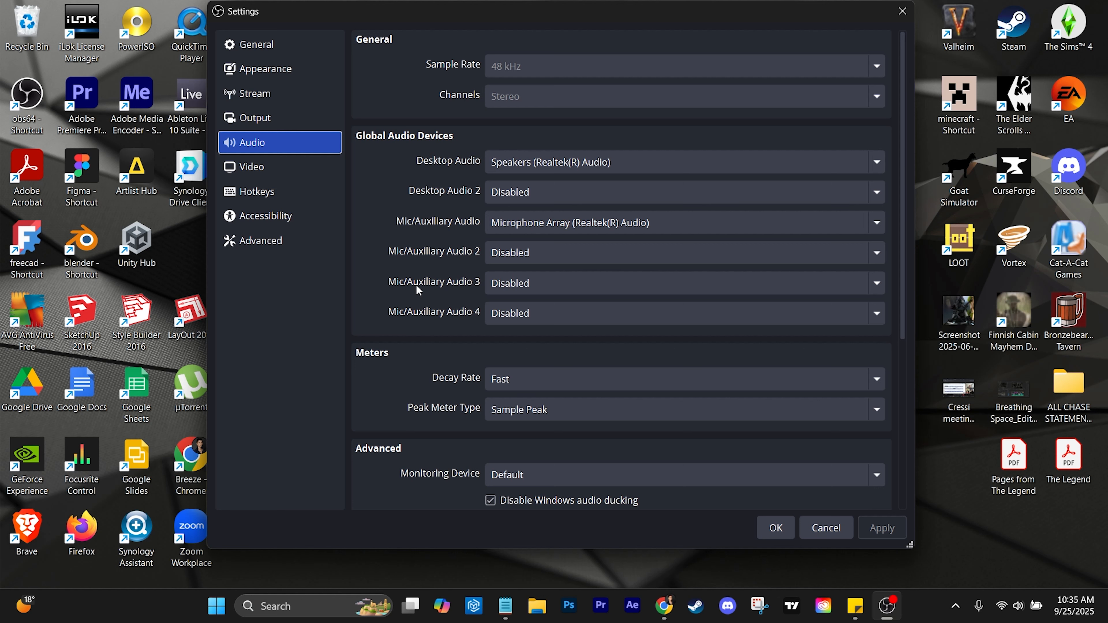
click(292, 173)
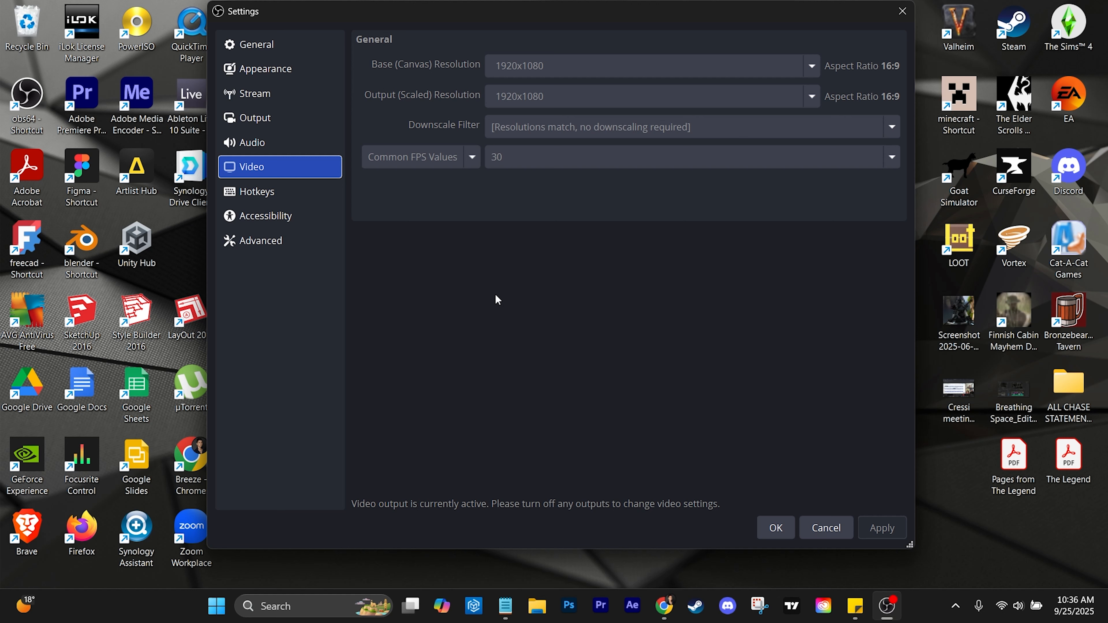
click(262, 142)
click(262, 167)
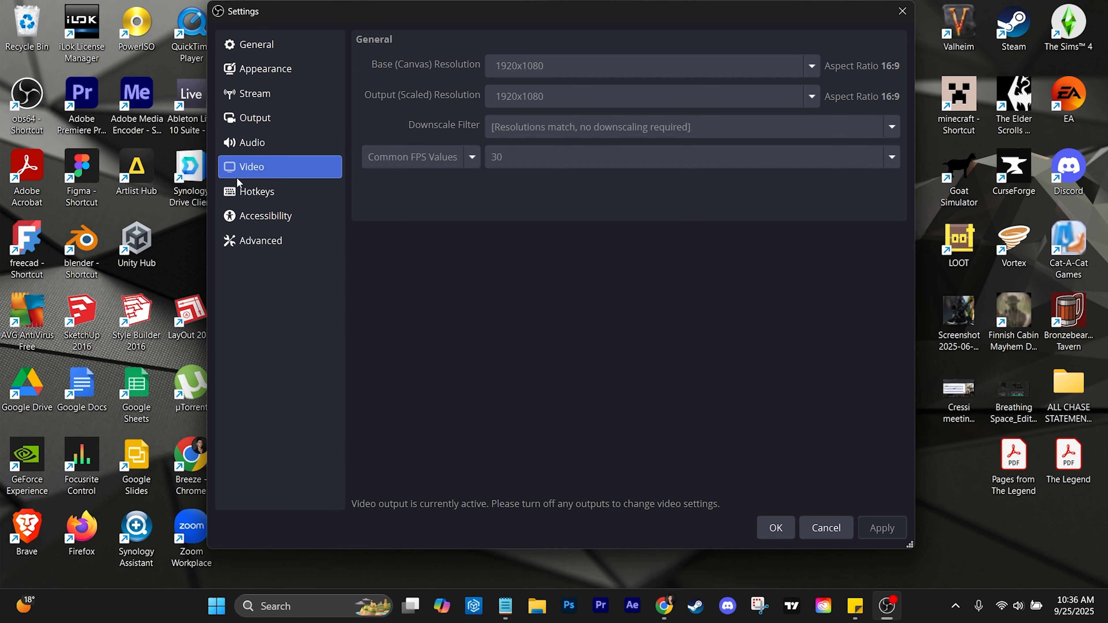
click(901, 11)
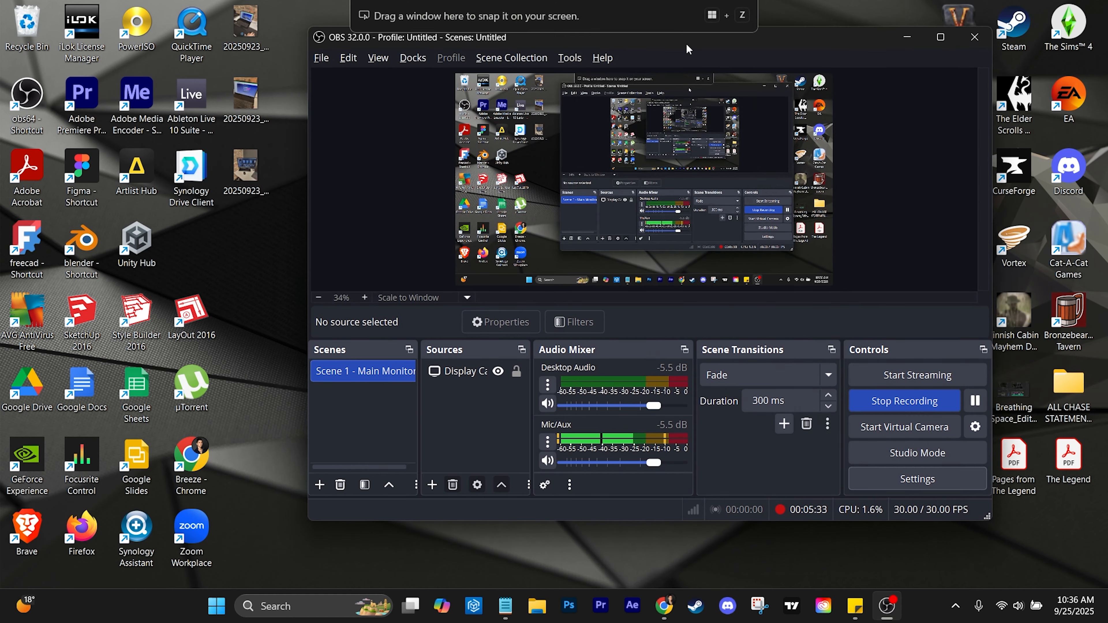
drag(685, 43, 687, 42)
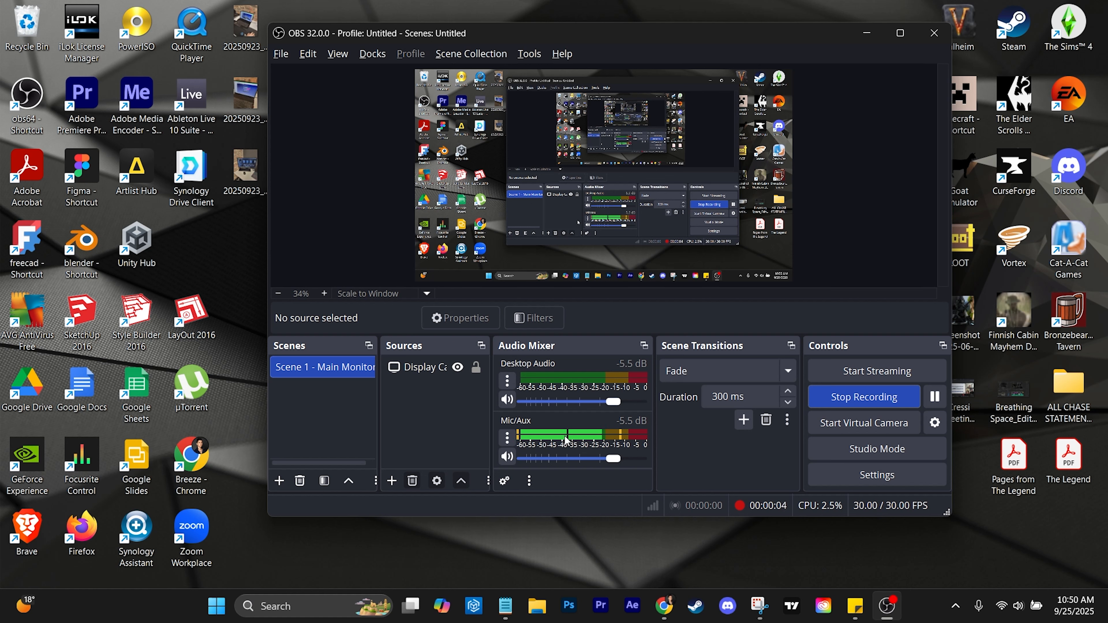
Step: Examine the existing display capture source in Scene 1 - Main Monitor and the display it is assigned to
click(323, 423)
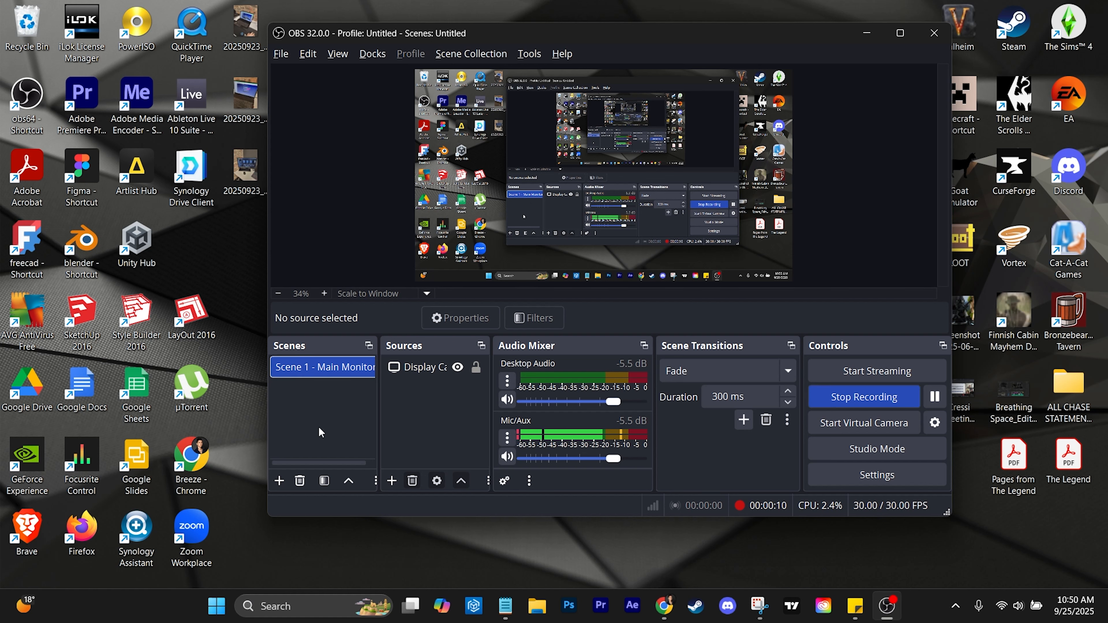
click(418, 435)
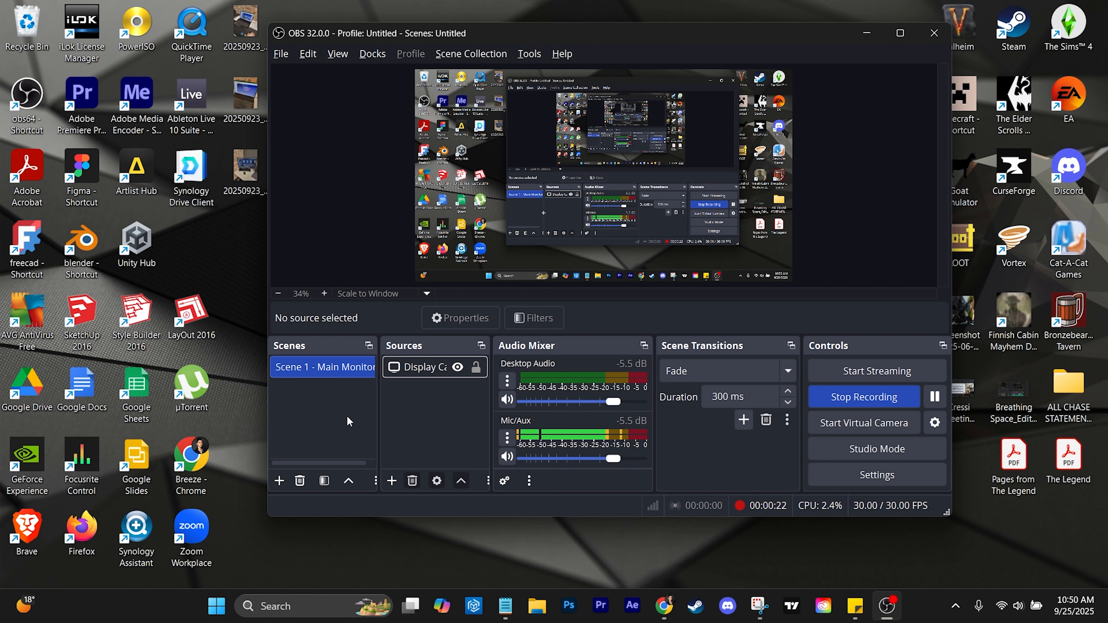
click(329, 413)
click(331, 403)
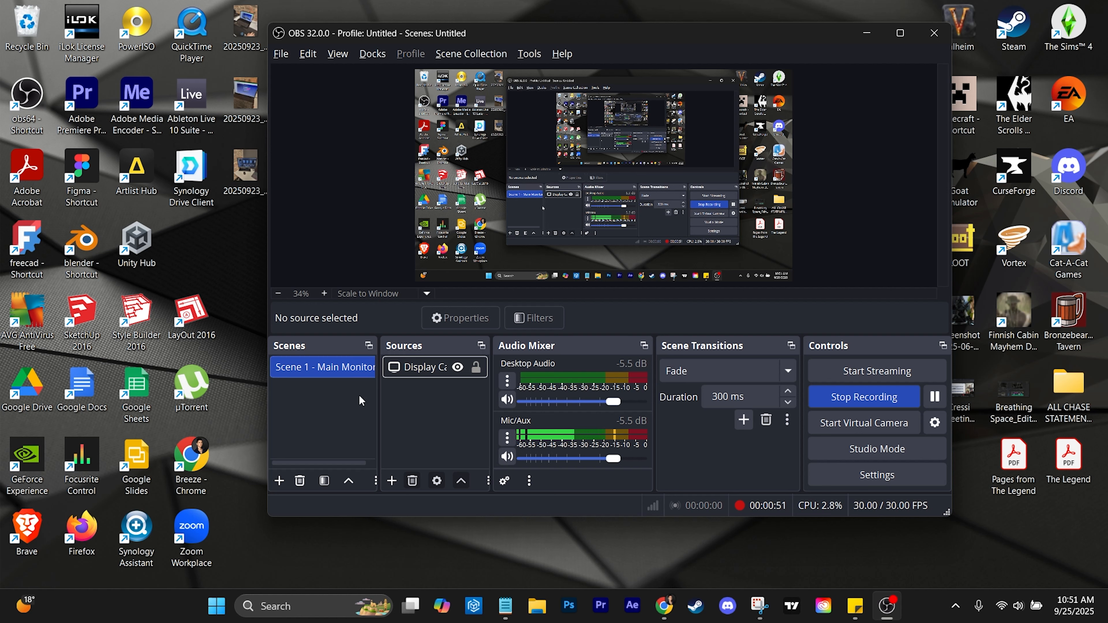
click(425, 367)
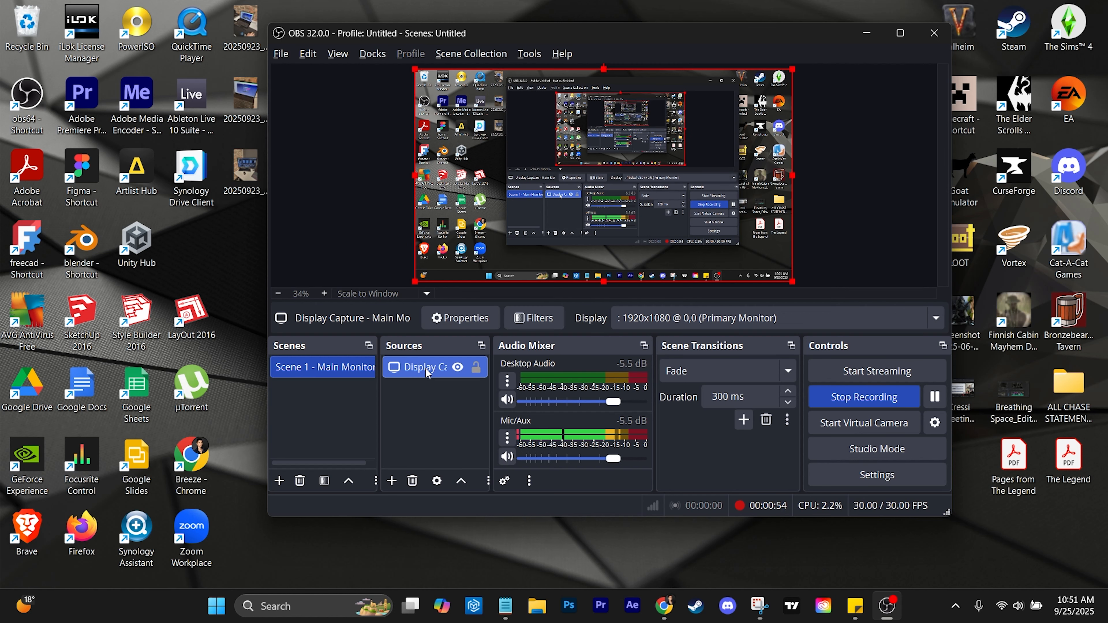
click(428, 415)
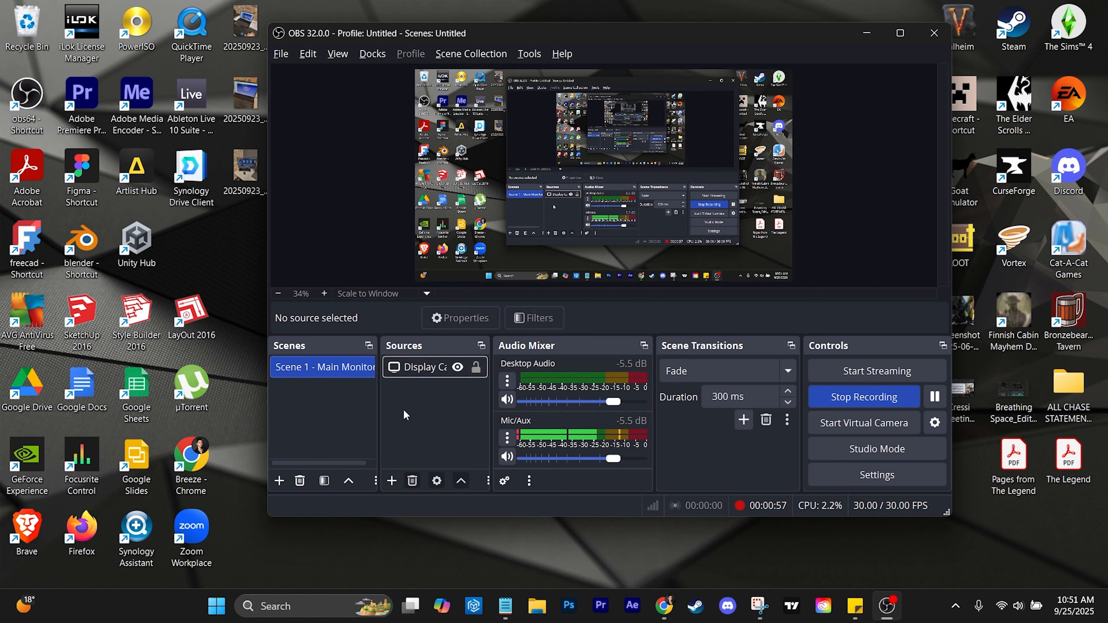
click(420, 368)
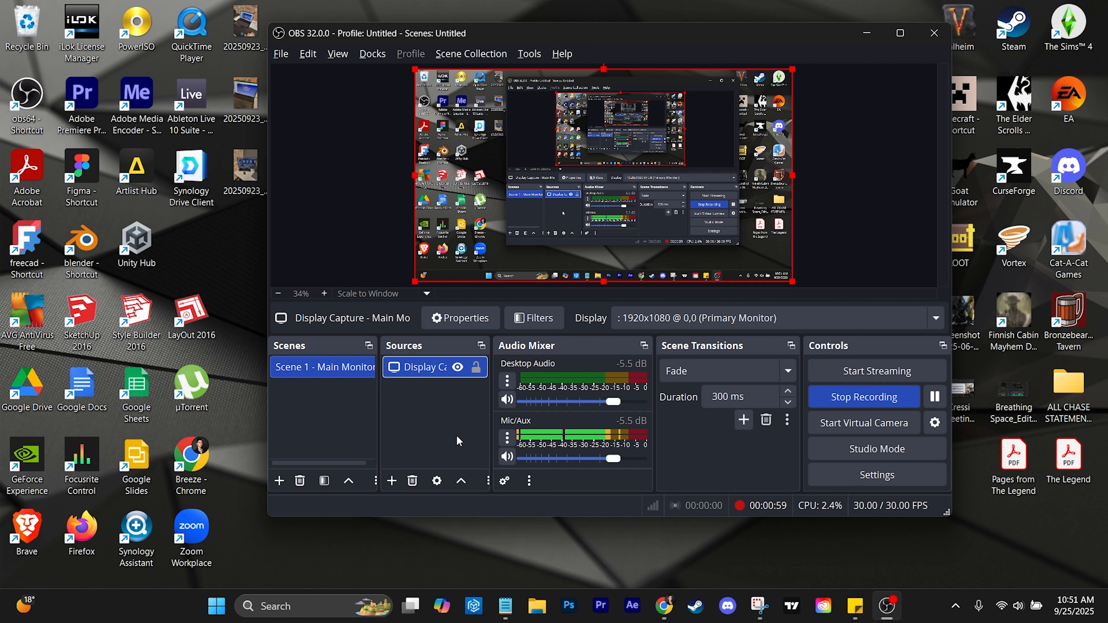
click(423, 422)
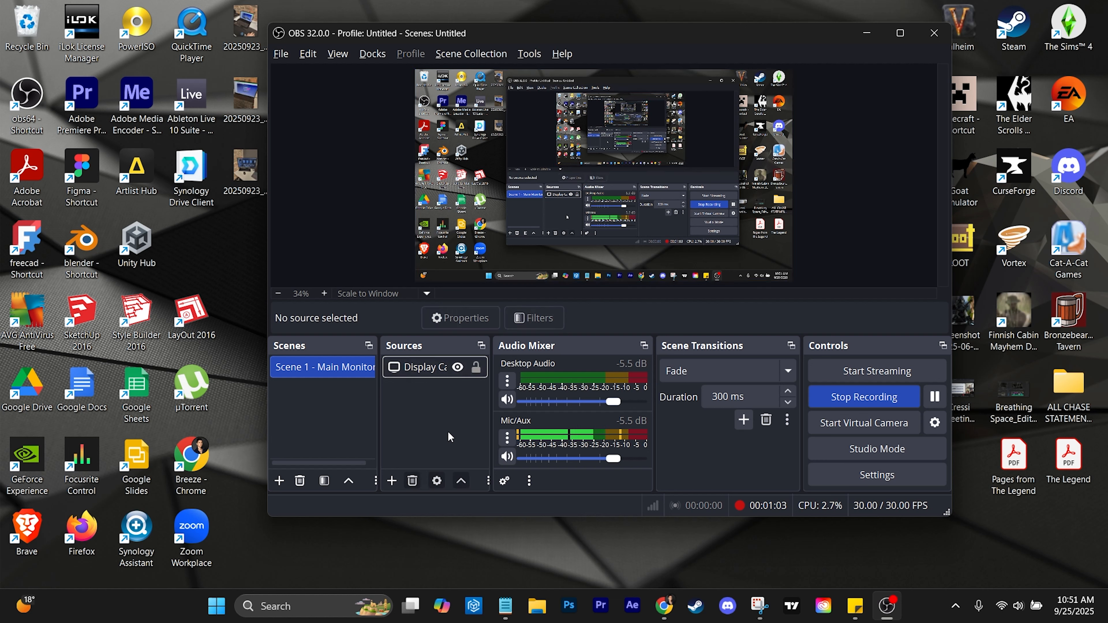
Step: Add a new Display Capture source named "Display Capture 1 - Main screen" to the main monitor scene
click(390, 480)
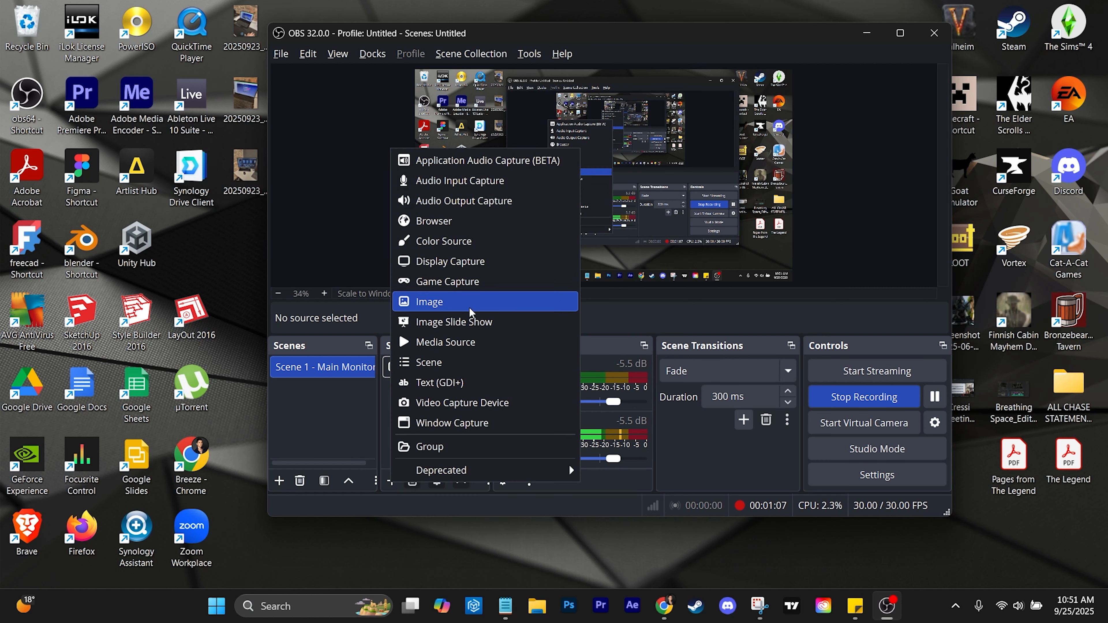
click(476, 262)
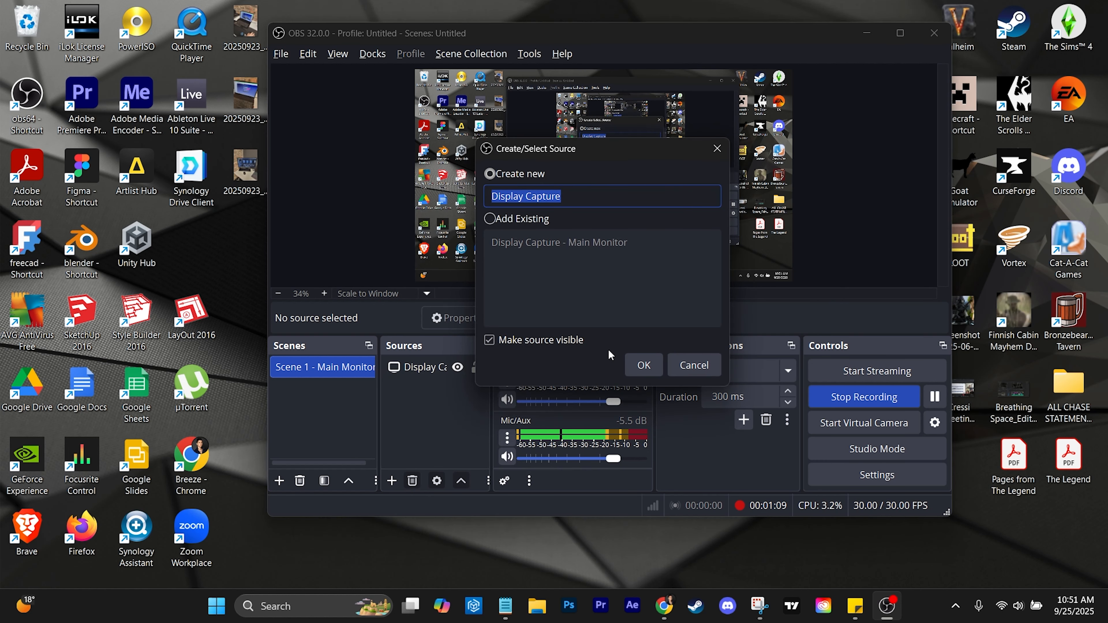
click(588, 202)
text(1 )
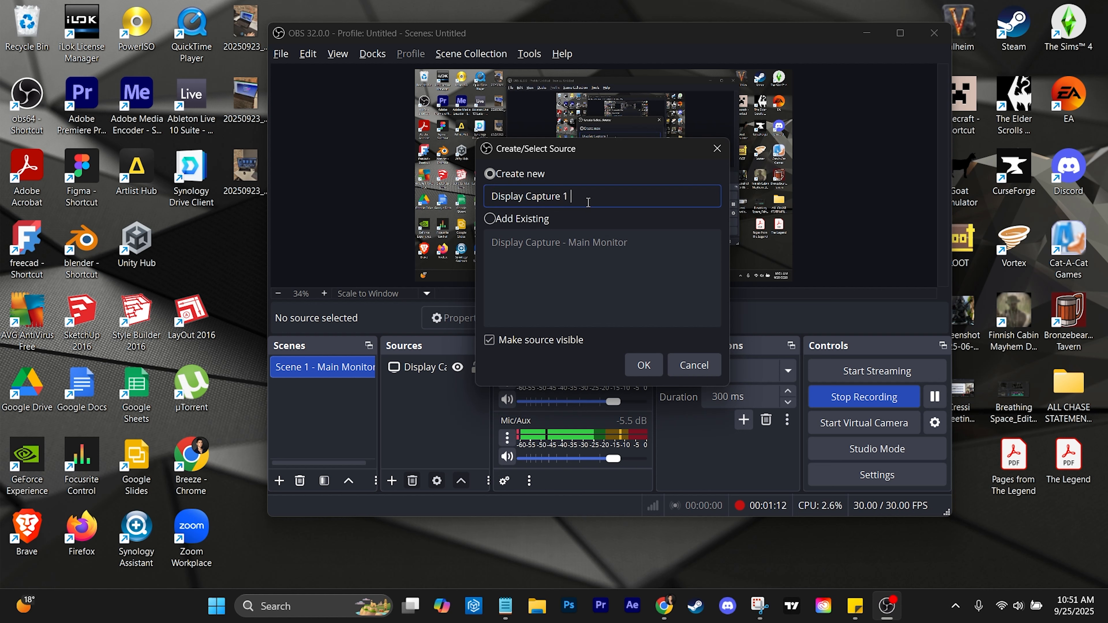
text(- m)
key(Caps_Lock)
text(A)
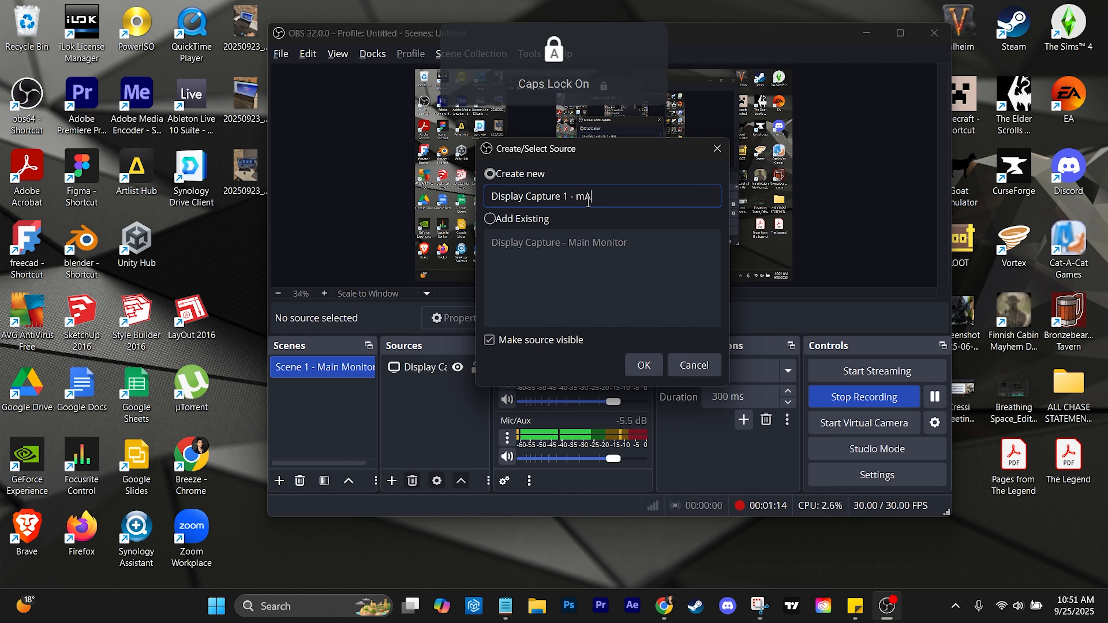
key(BackSpace)
key(BackSpace)
key(Caps_Lock)
text(Main screen)
key(Return)
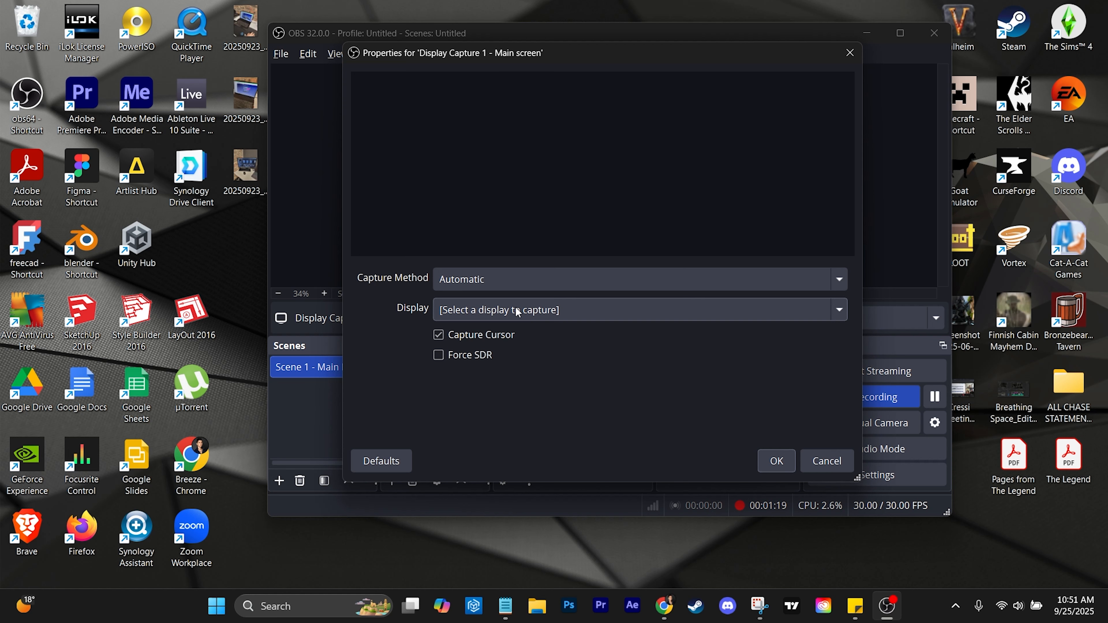
Step: Assign the new source to the 1920x1080 @ 0,0 (Primary Monitor) display and confirm its properties
click(541, 313)
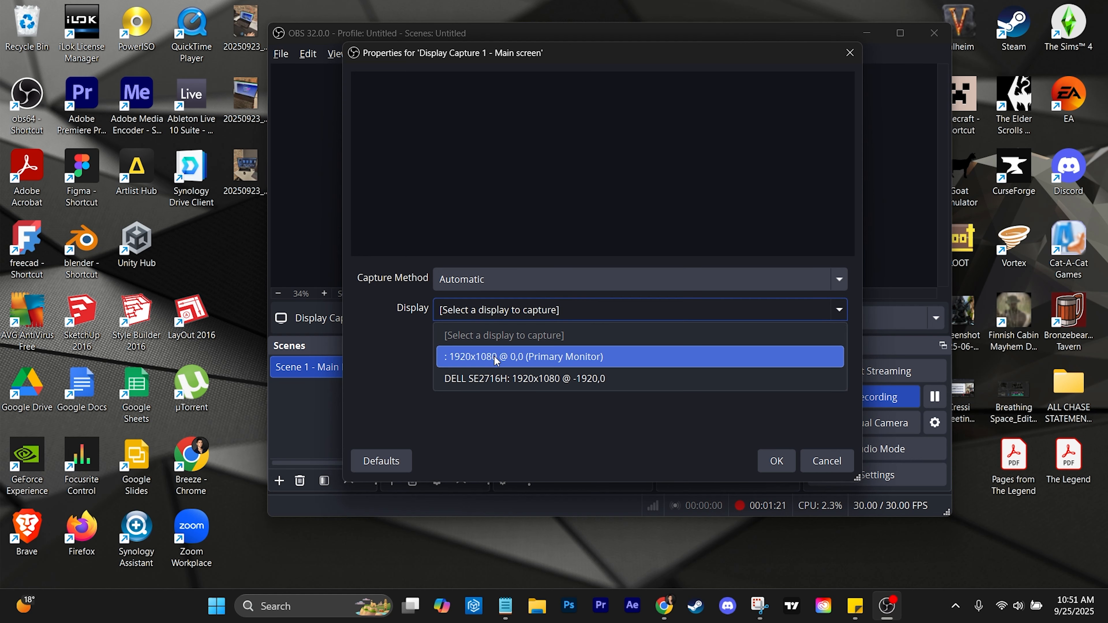
click(493, 355)
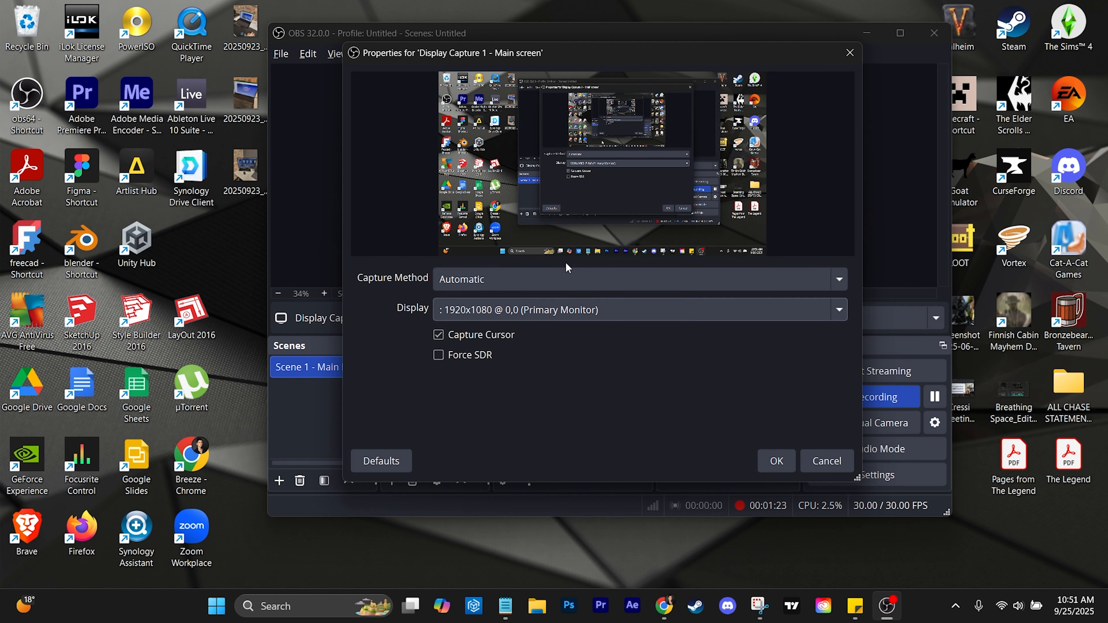
click(787, 462)
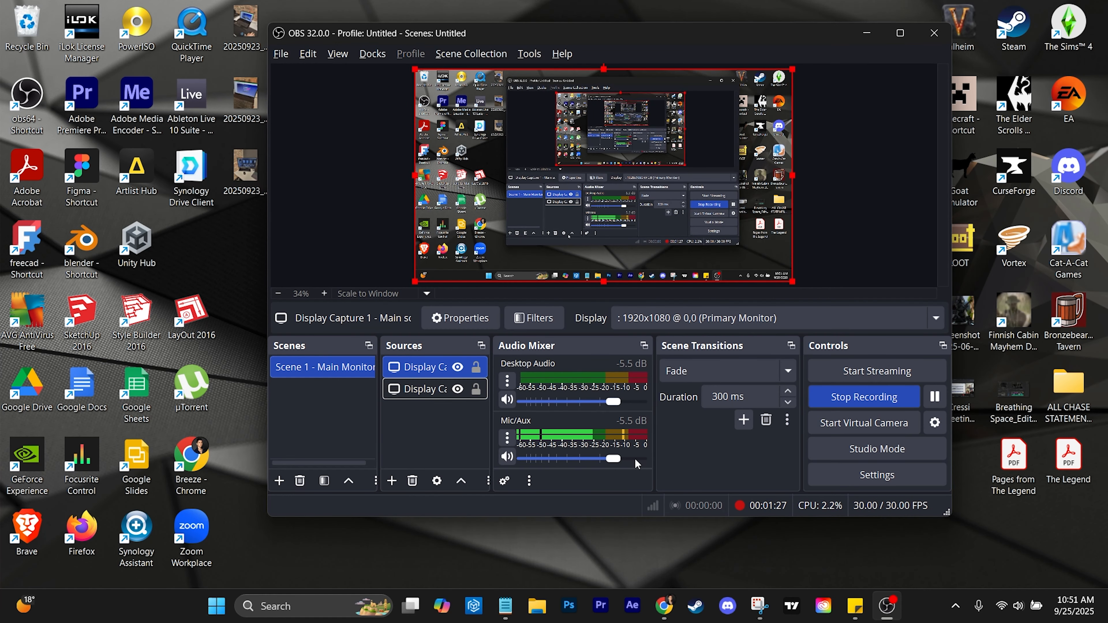
click(392, 443)
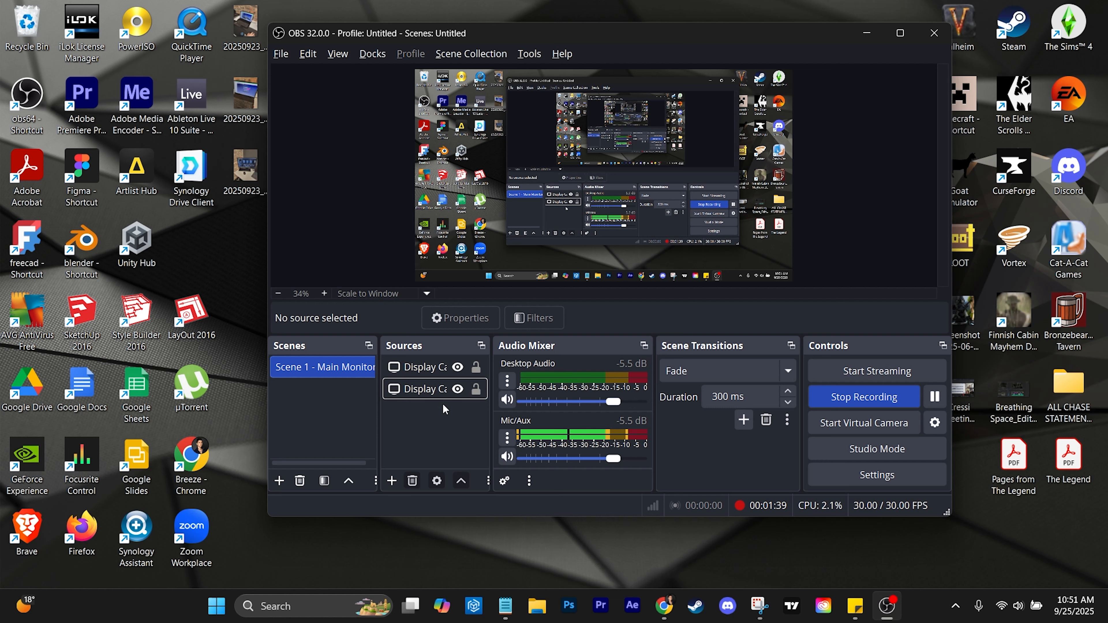
Step: Add a new scene named "Scene 2 - Monitor 2"
click(278, 481)
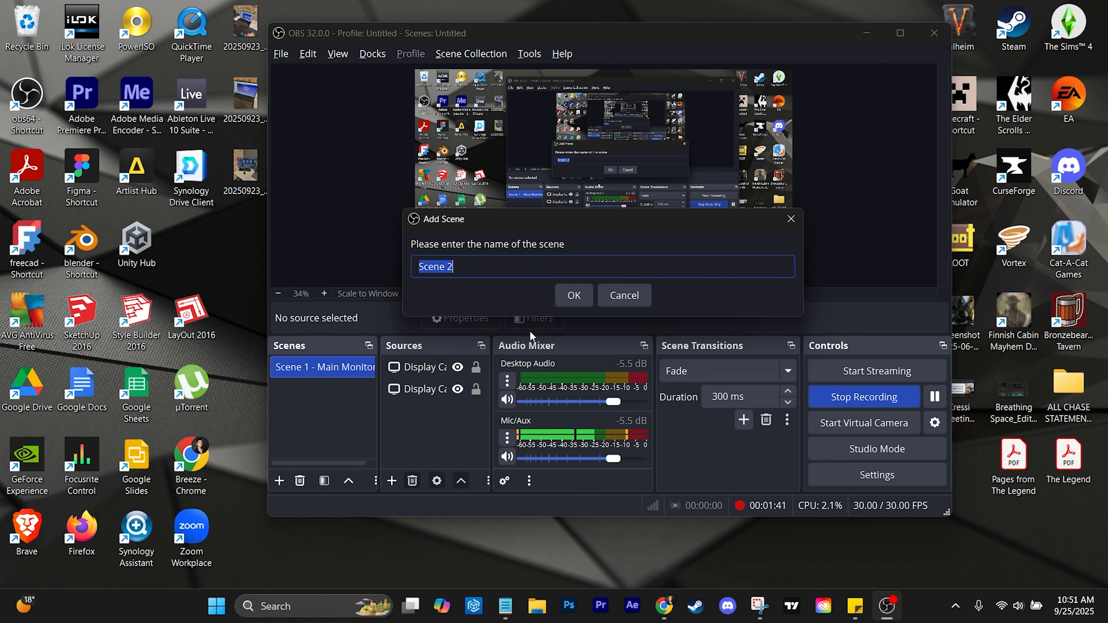
text(- )
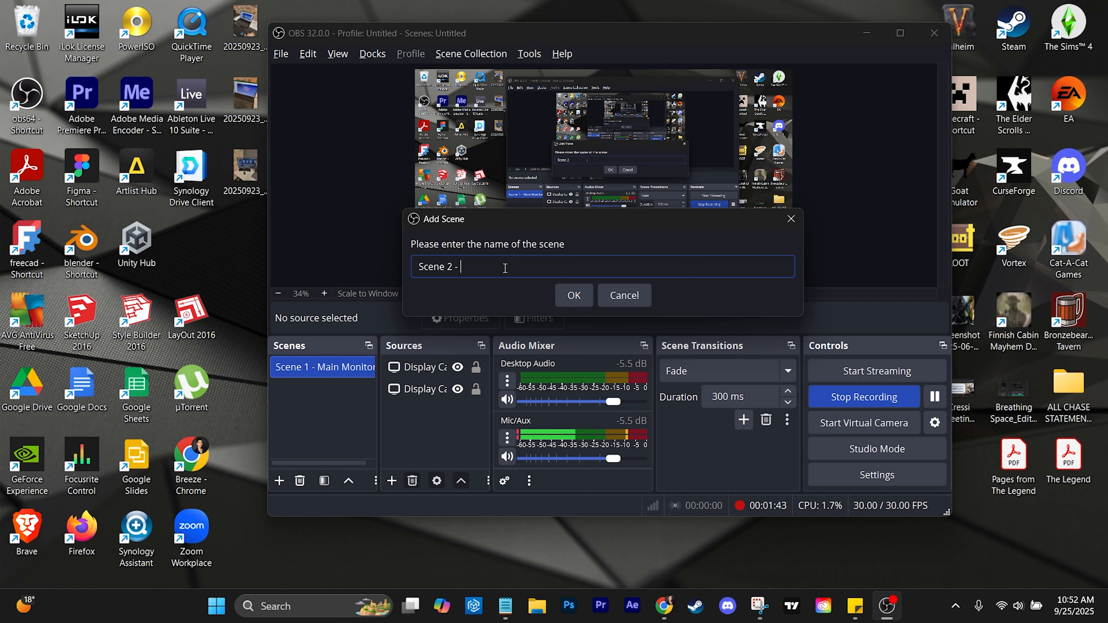
text(Monitor 2)
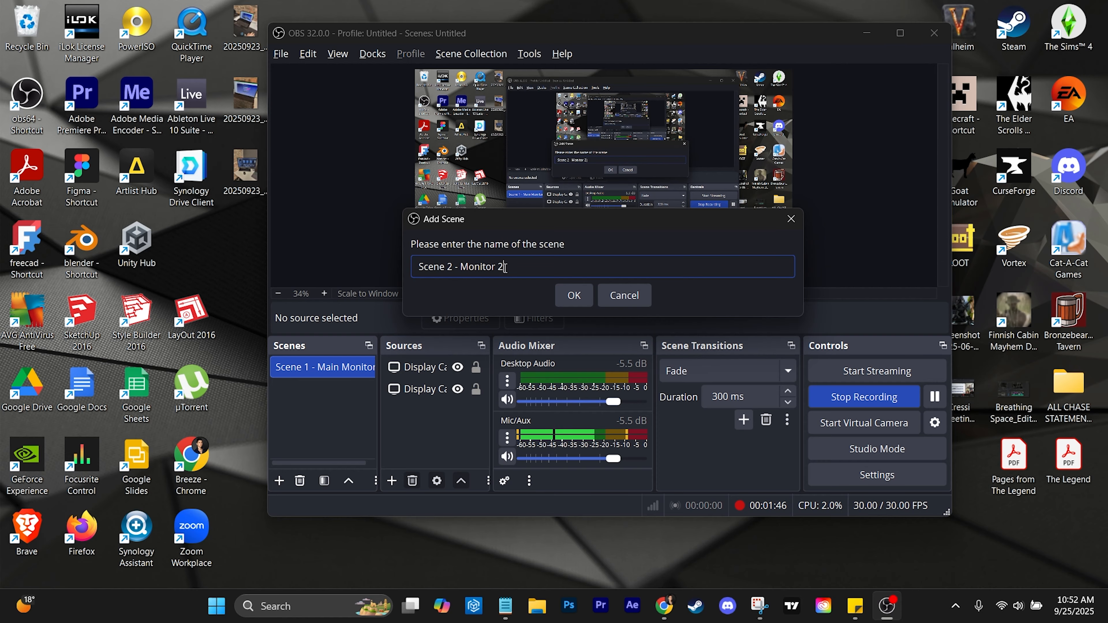
key(Return)
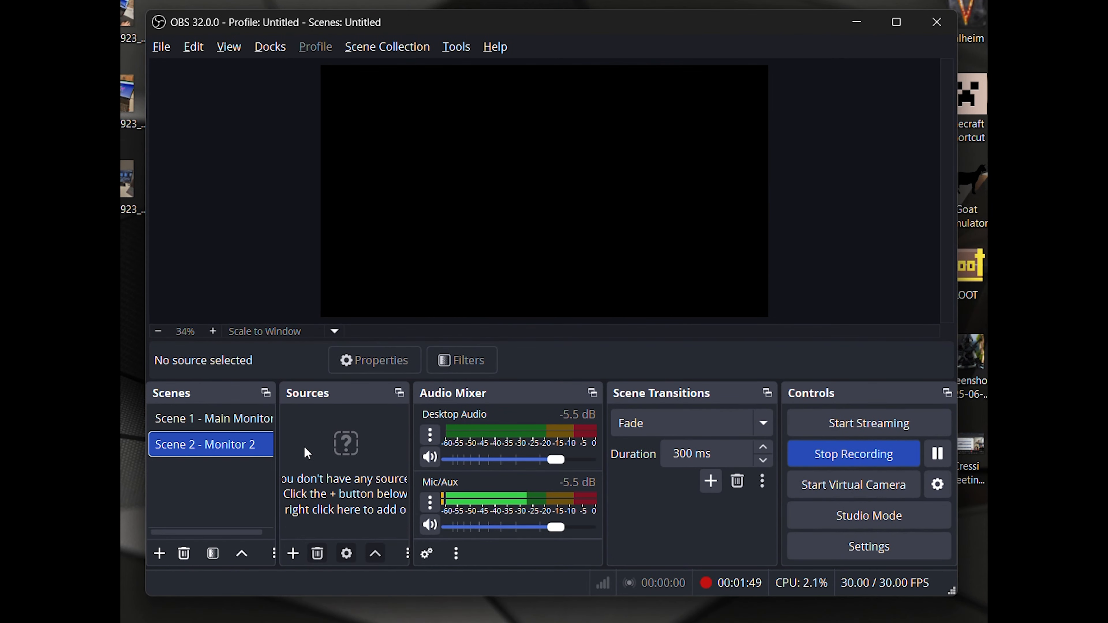
click(313, 450)
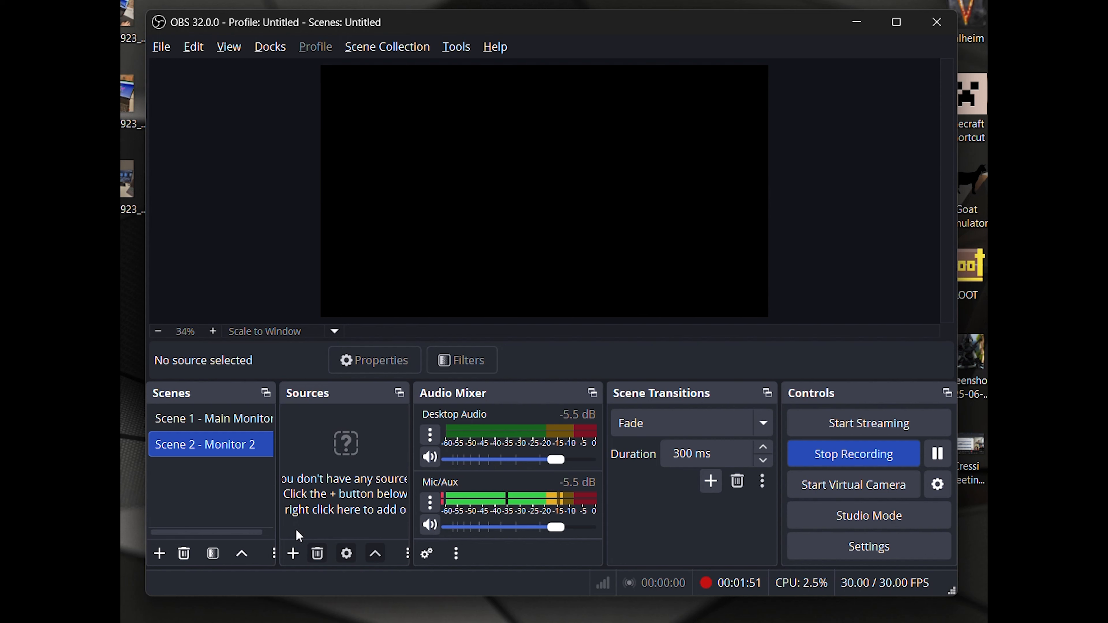
Step: Add a new Display Capture source named "Display Capture 2 - M2" to the Scene 2 - Monitor 2 scene
click(292, 553)
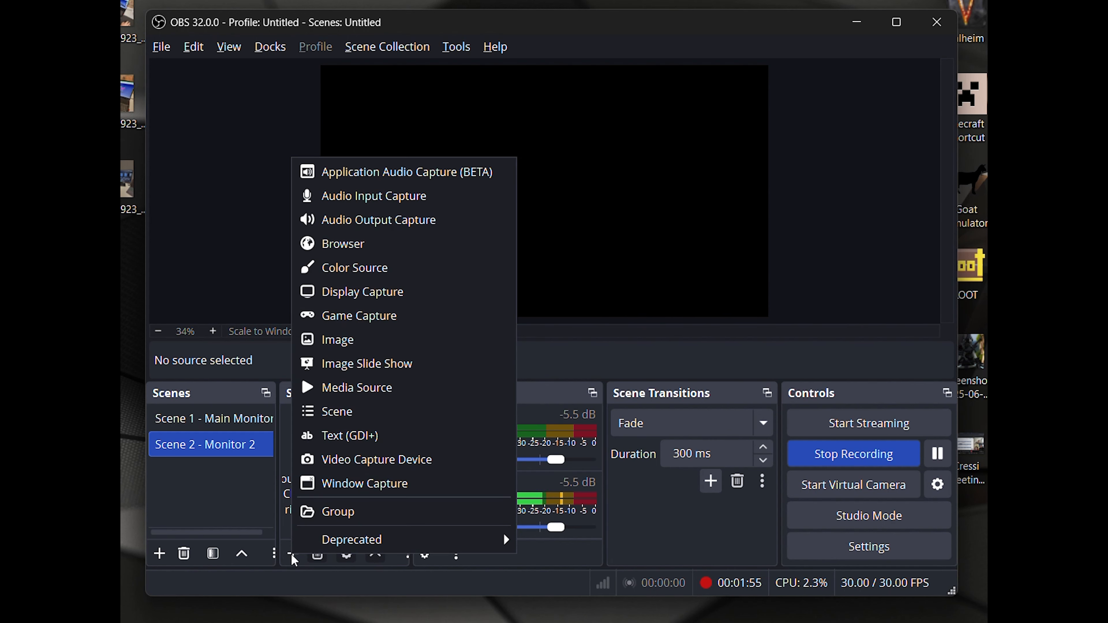
click(404, 290)
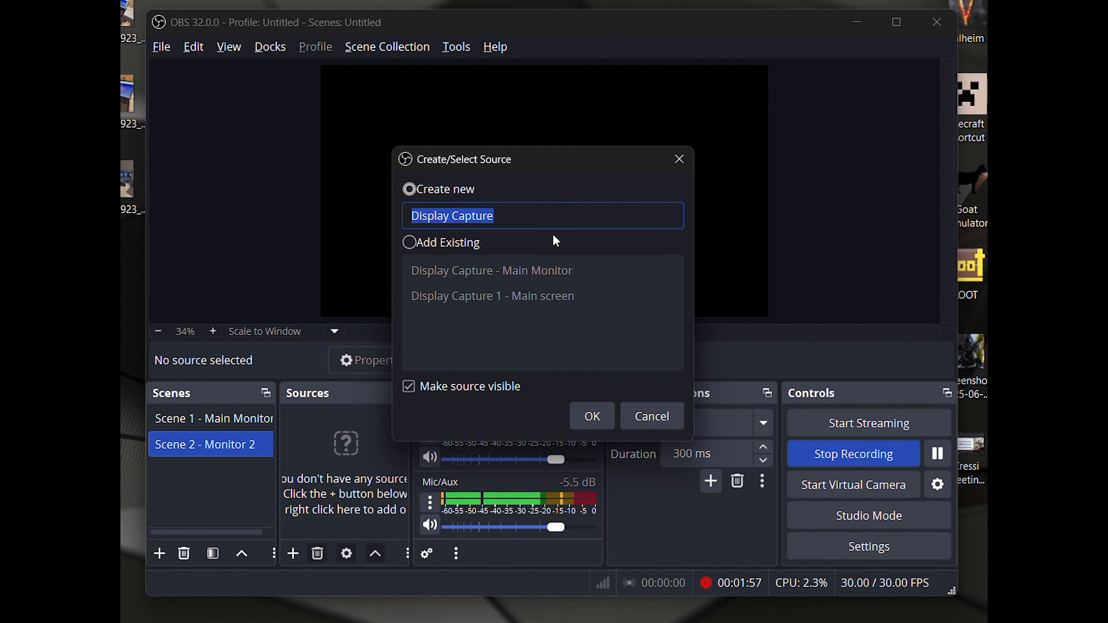
click(551, 210)
text(2 -)
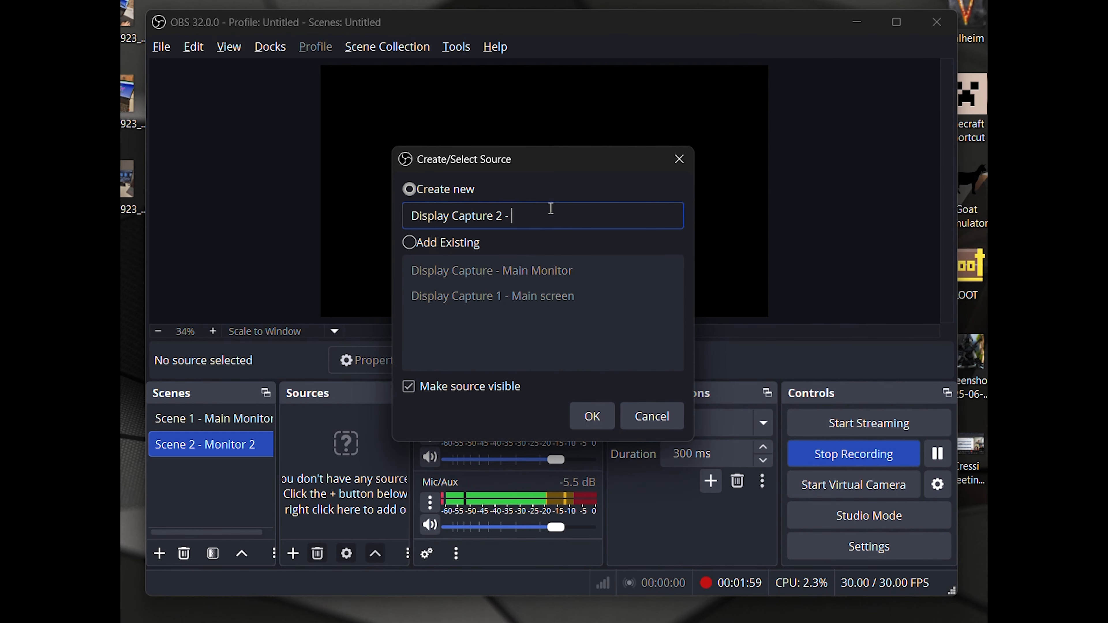
key(Caps_Lock)
text(M2)
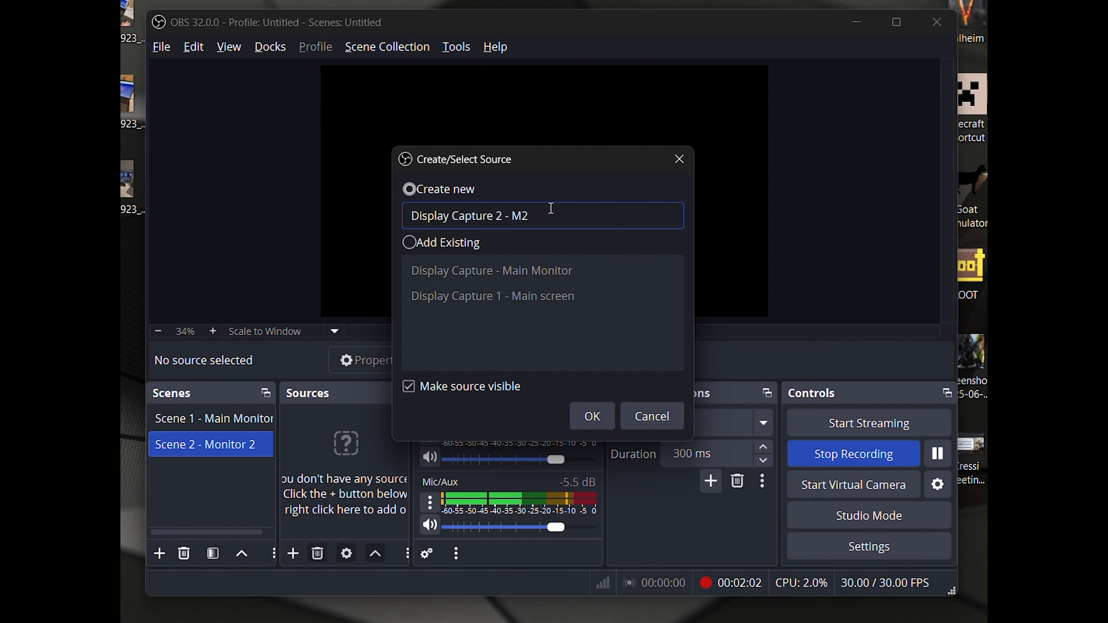
key(Return)
Step: Assign the Display Capture 2 - M2 source to the DELL SE2716H: 1920x1080 @ -1920,0 display and confirm its properties
click(505, 355)
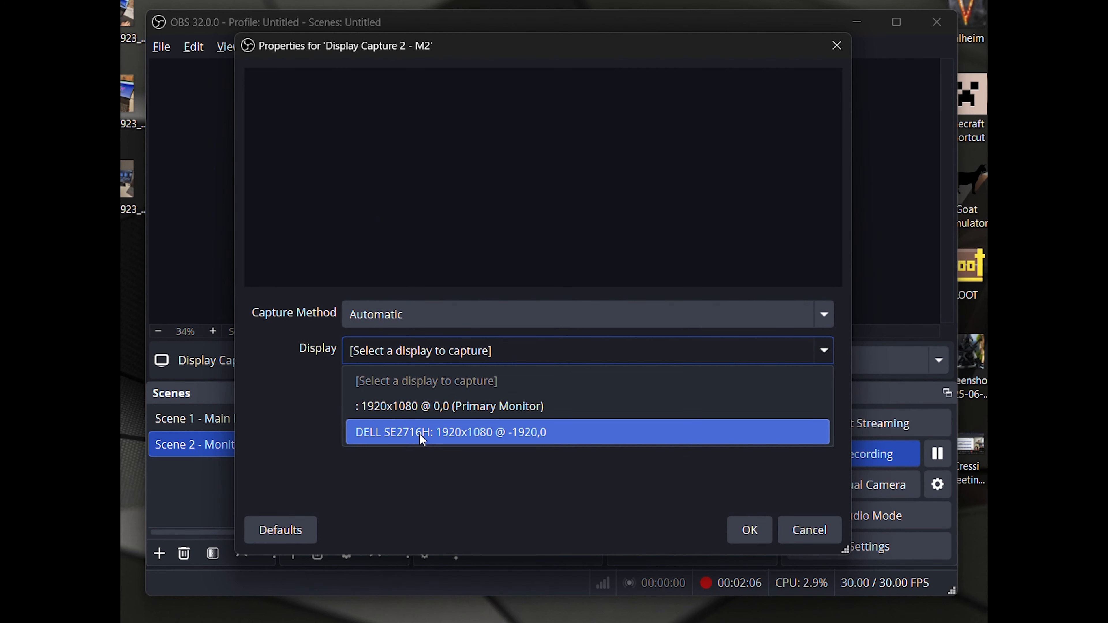
click(422, 439)
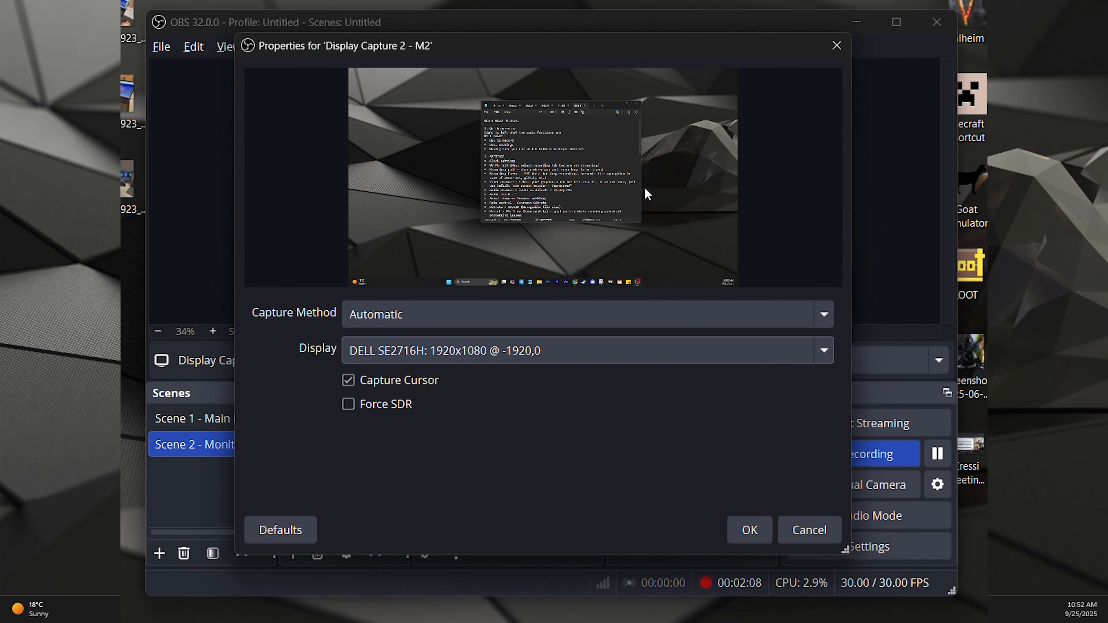
click(748, 529)
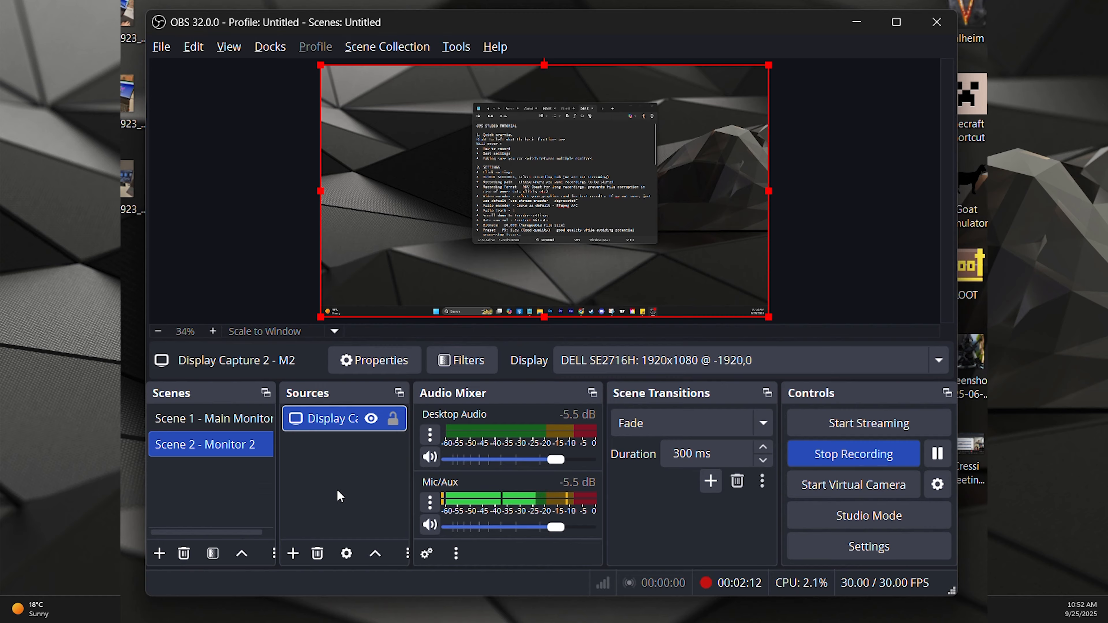
Step: Alternate the live output between Scene 1 - Main Monitor and Scene 2 - Monitor 2 several times while recording
click(247, 419)
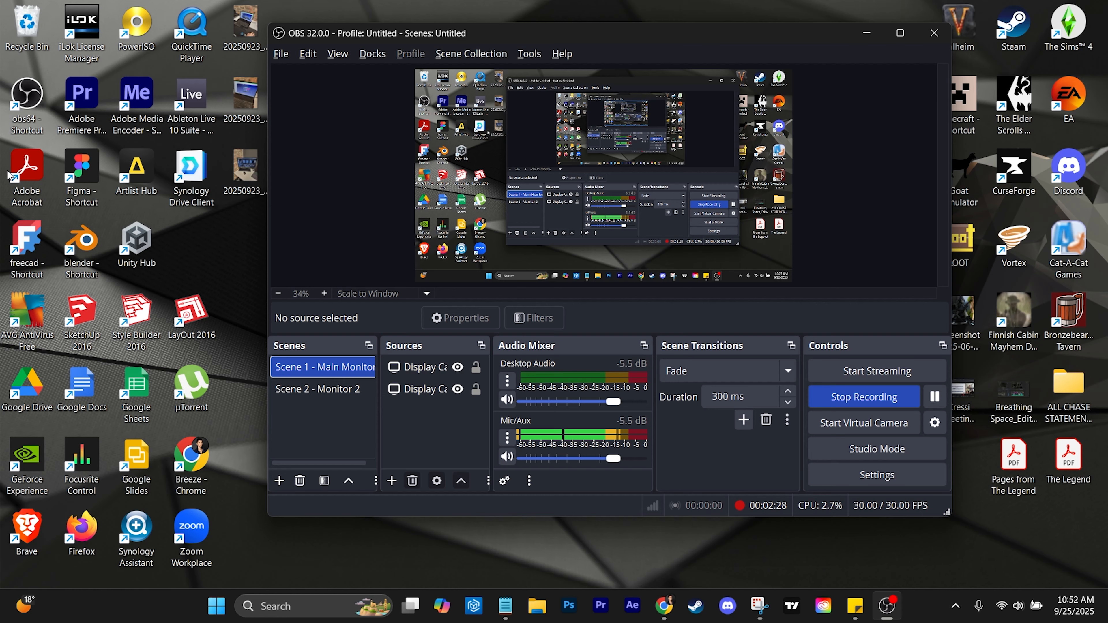
click(343, 391)
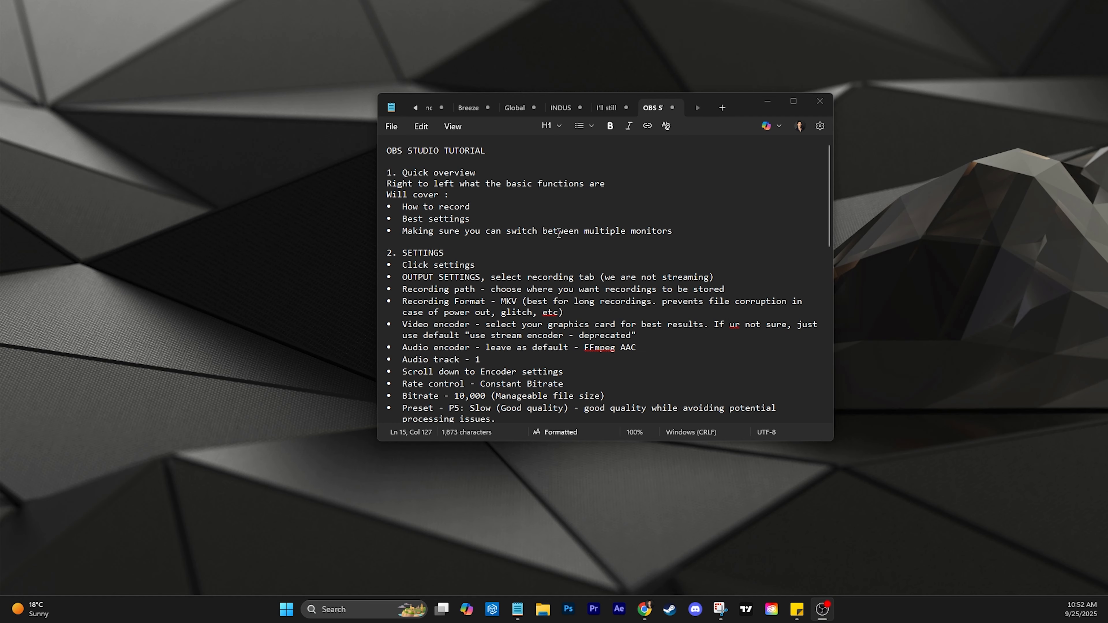
click(322, 367)
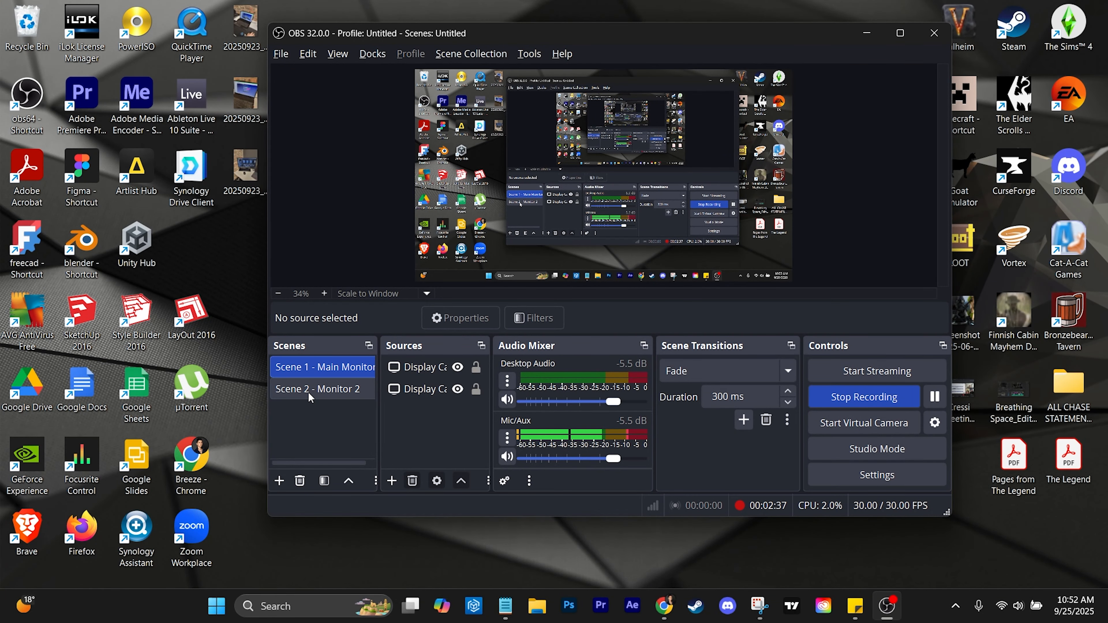
click(309, 393)
click(323, 368)
click(326, 385)
Step: Make Scene 1 - Main Monitor the active scene and start a new recording
click(336, 369)
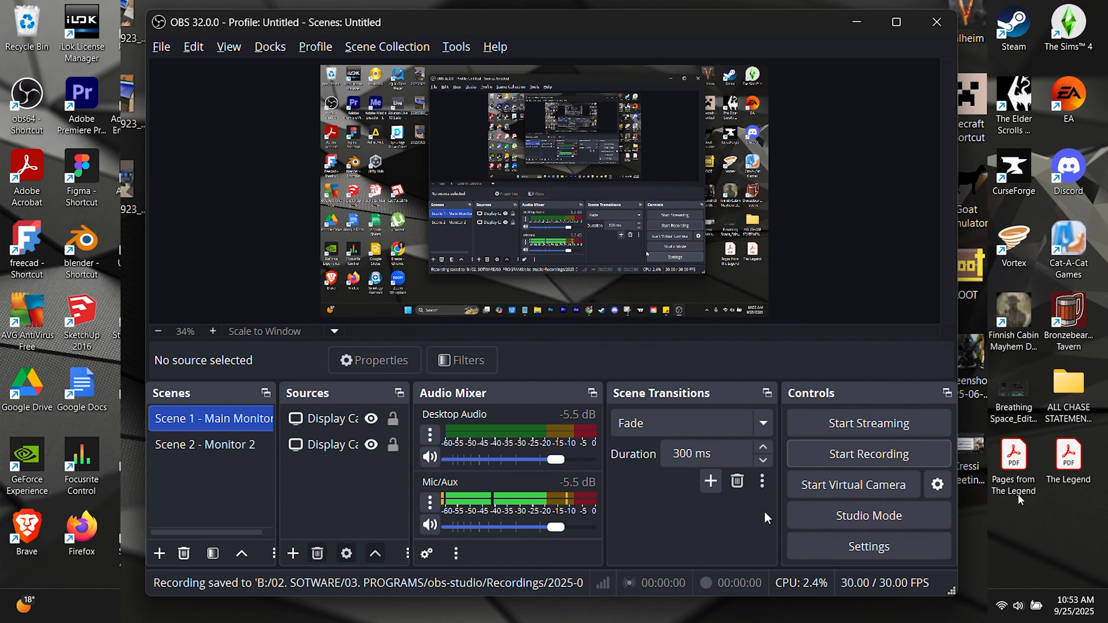
click(844, 456)
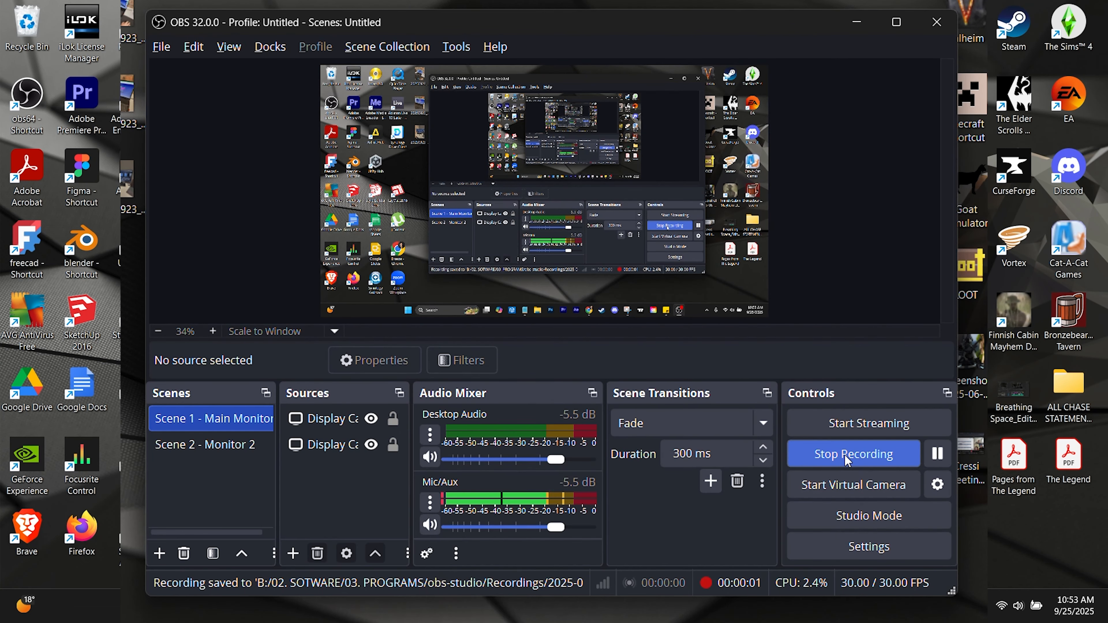